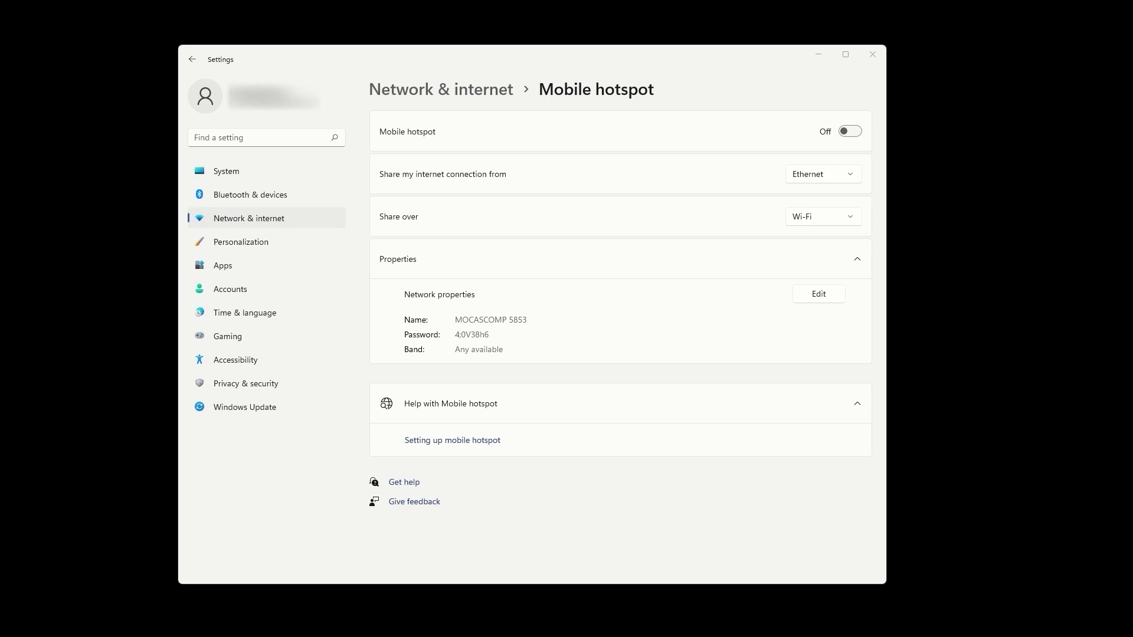
# Turn the mobile hotspot on, name it ExpressVPN with a new password, band Any available.
pyautogui.click(850, 131)
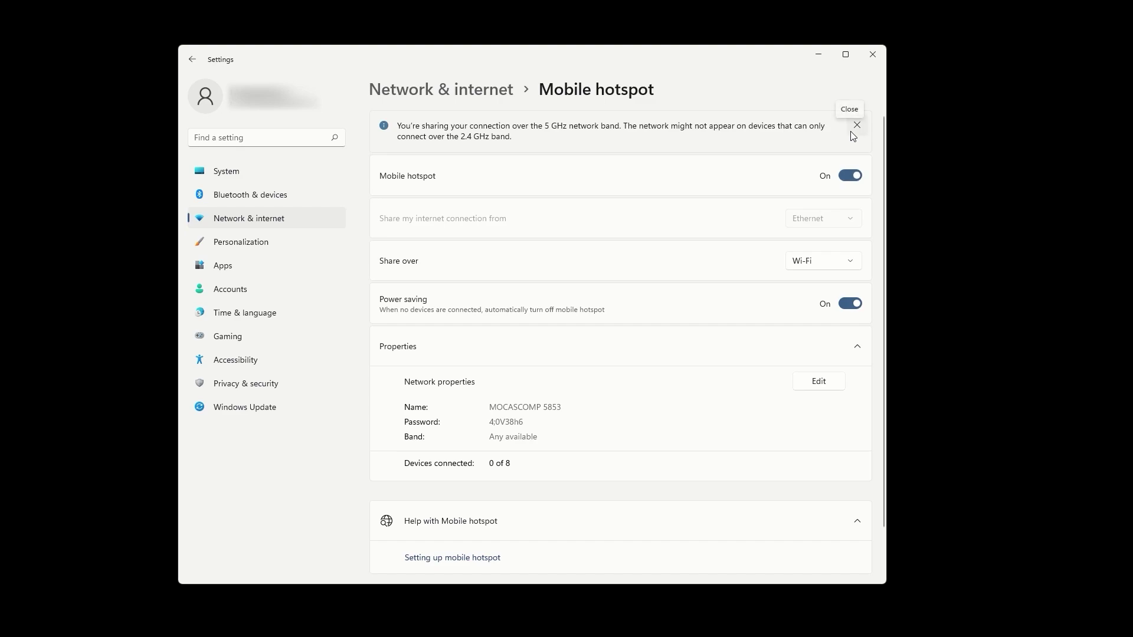
pyautogui.click(830, 386)
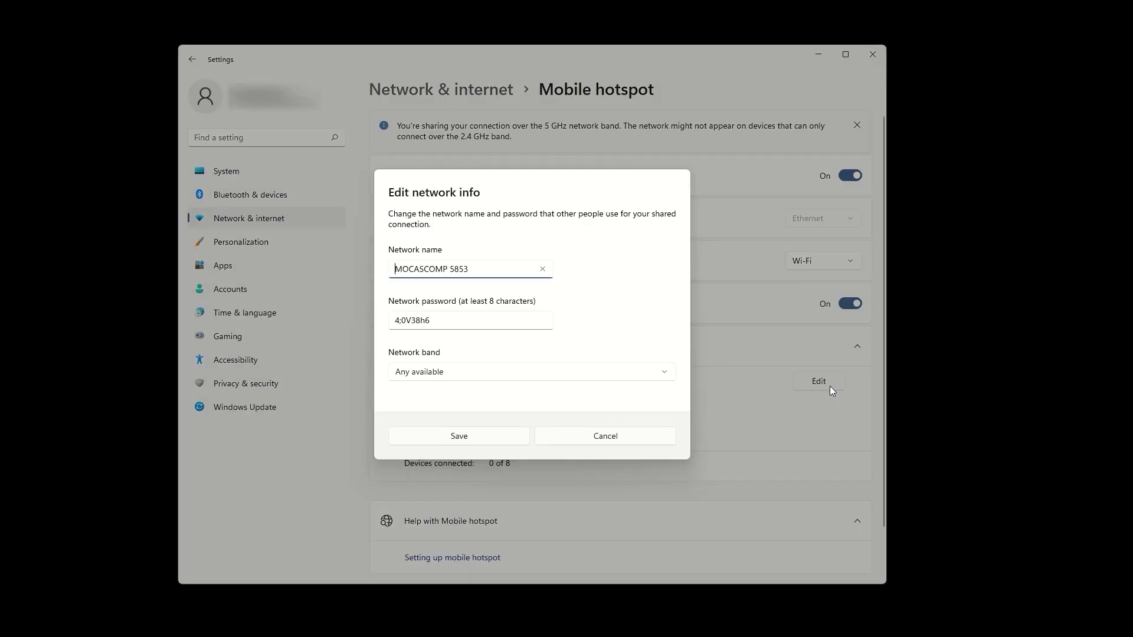
pyautogui.hotkey('ctrl', 'a')
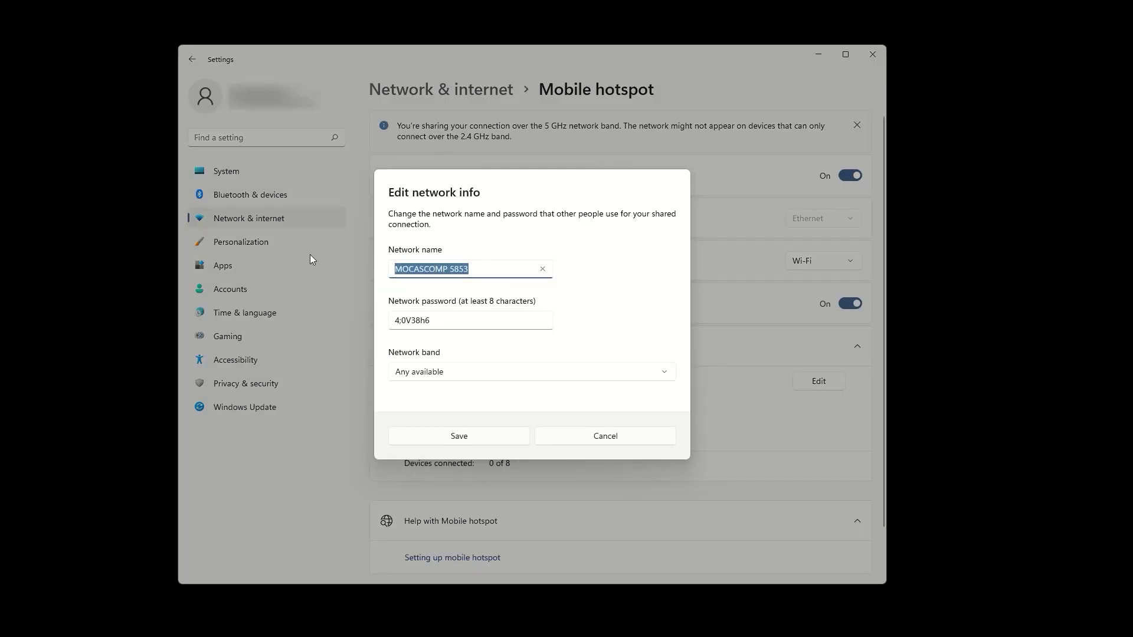
pyautogui.write('ExpressVPN')
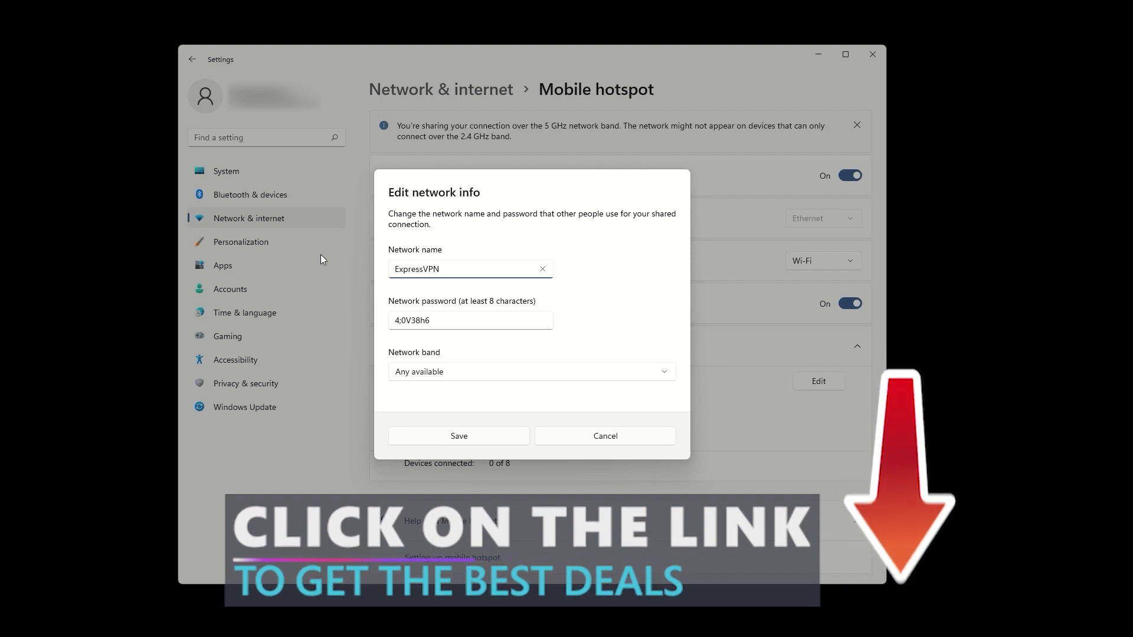
pyautogui.moveTo(444, 324); pyautogui.dragTo(380, 323)
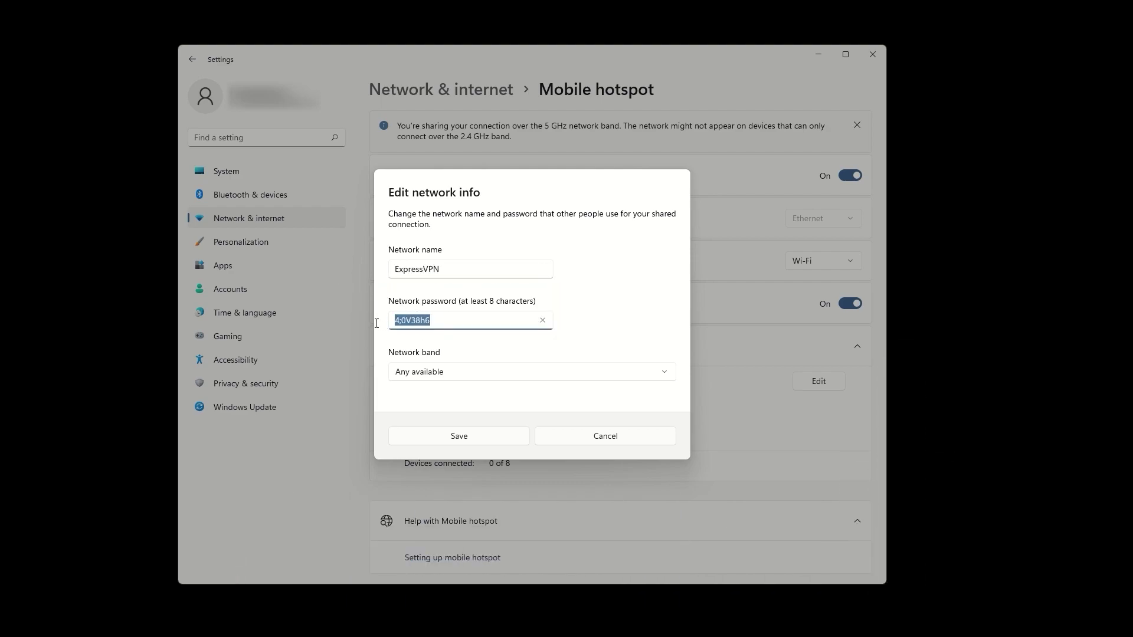
pyautogui.write('123456789')
pyautogui.click(514, 371)
pyautogui.click(514, 373)
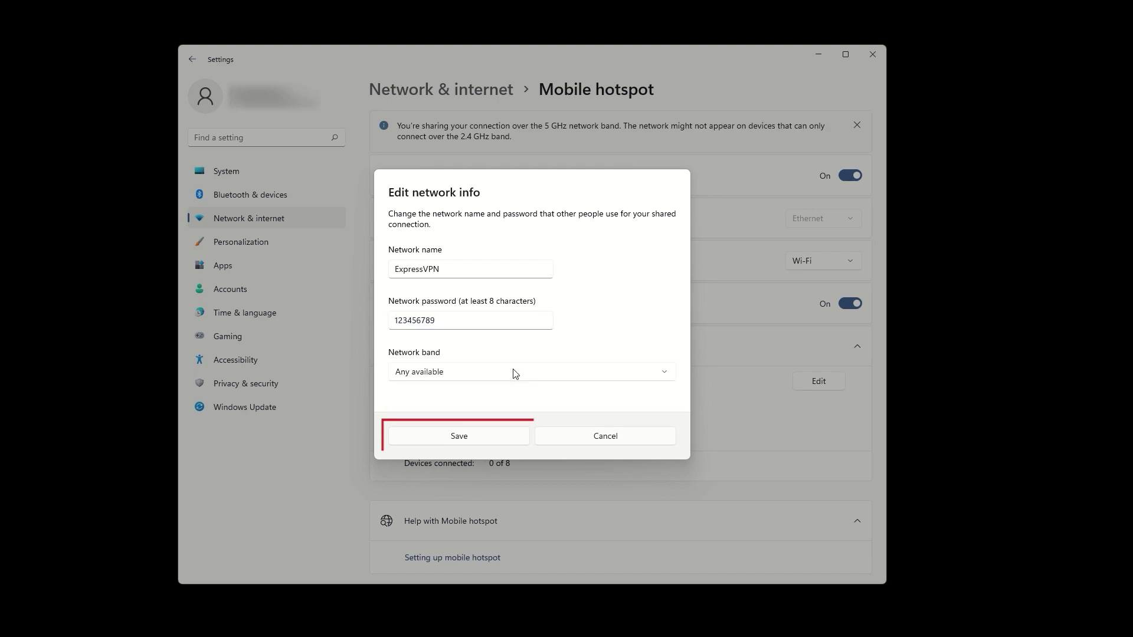
pyautogui.click(496, 436)
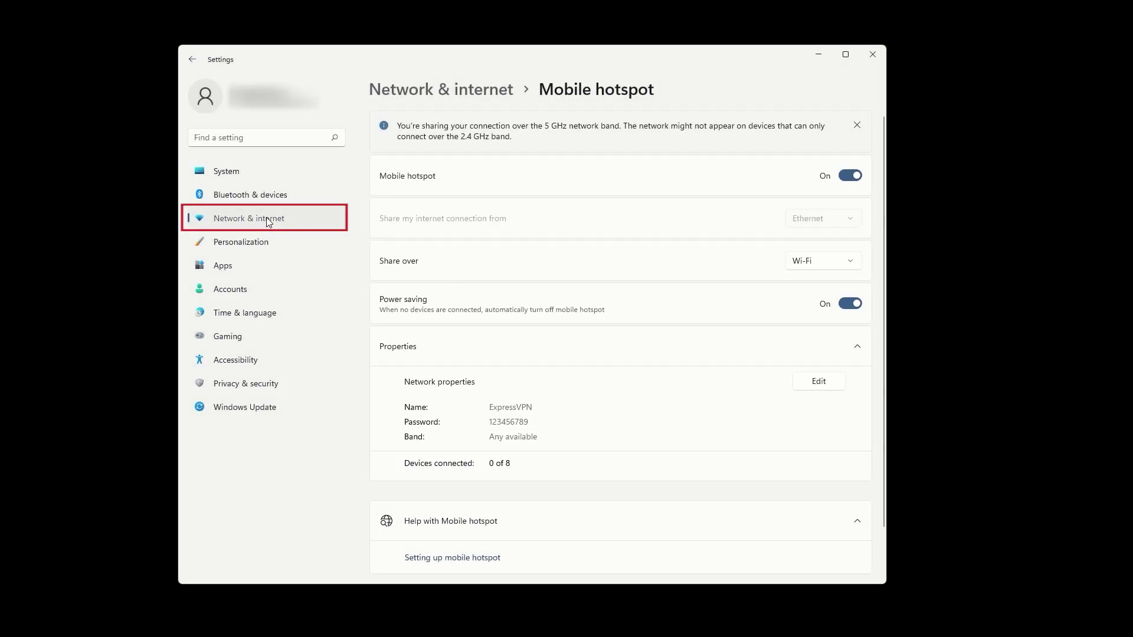
# Open More network adapter options from Advanced network settings to show Network Connections.
pyautogui.click(267, 219)
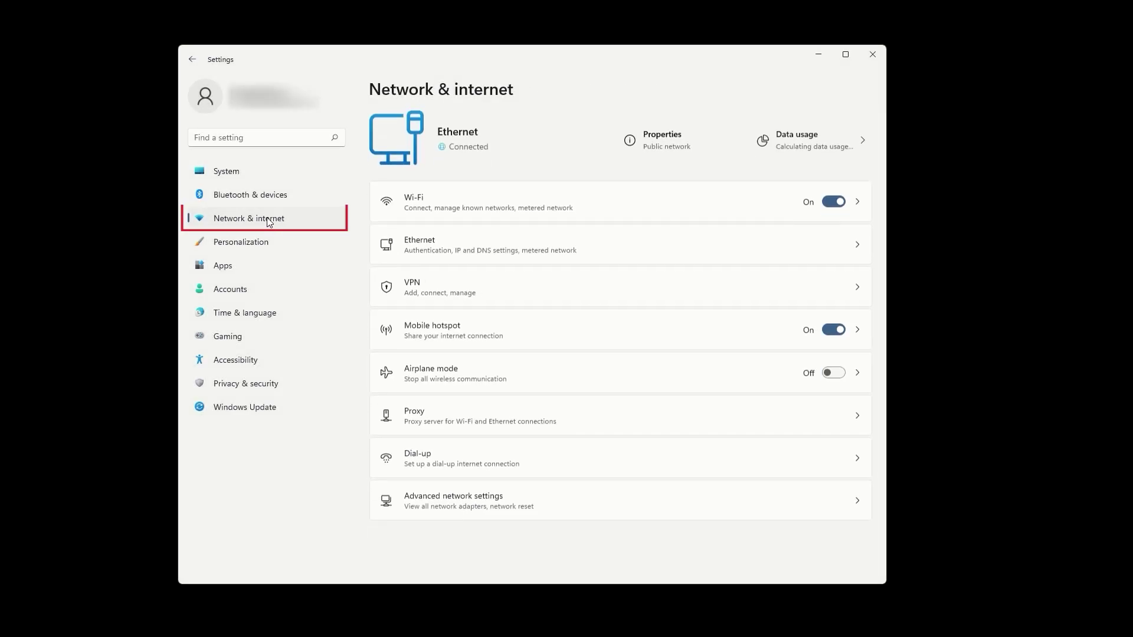
pyautogui.click(707, 503)
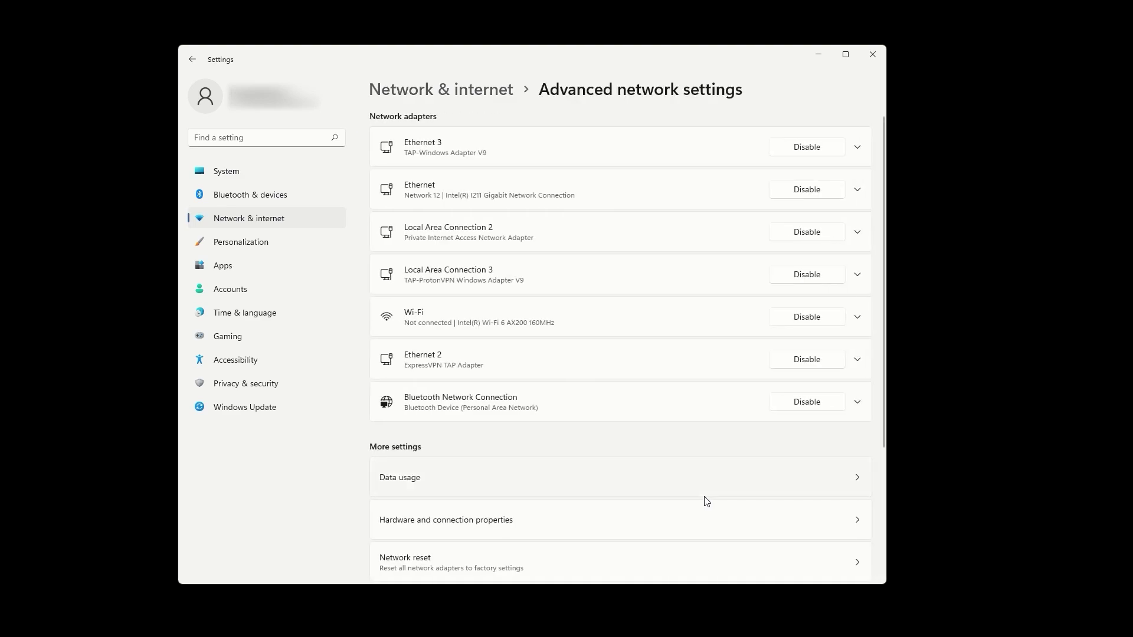
pyautogui.scroll(-3, 707, 503)
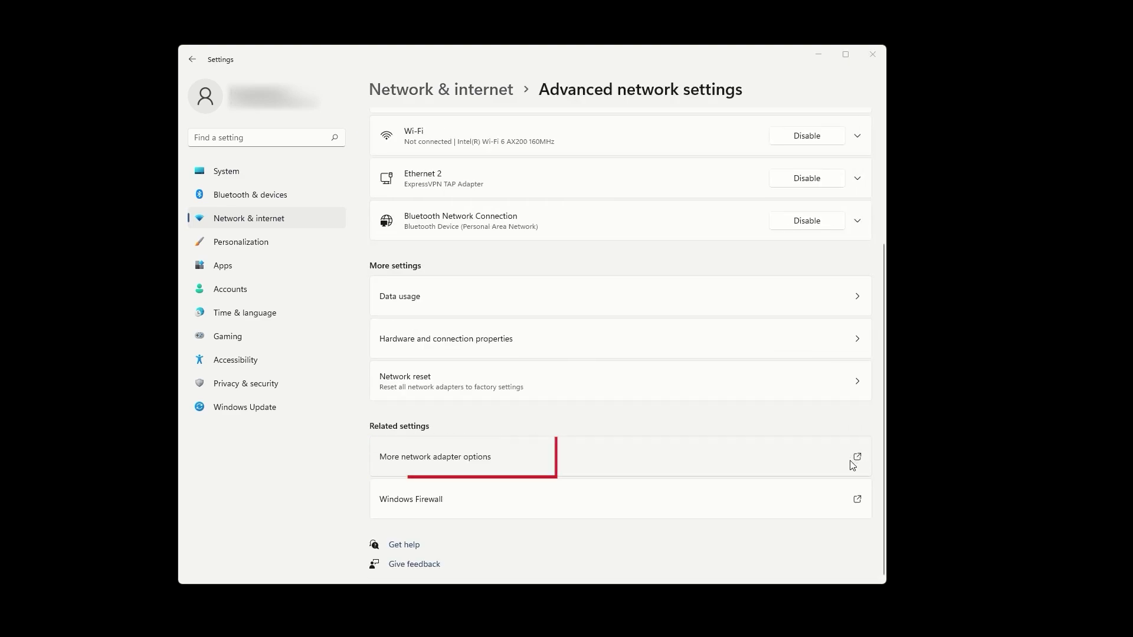
pyautogui.moveTo(465, 189); pyautogui.dragTo(544, 144)
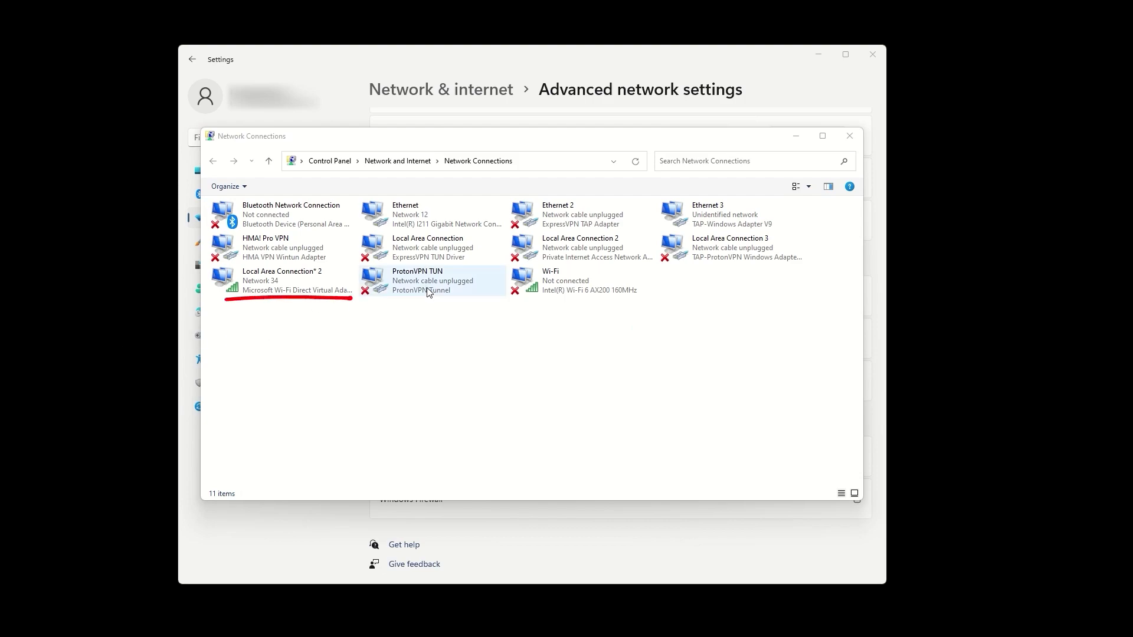
# Allow sharing Ethernet 2's internet connection with home network Local Area Connection* 2.
pyautogui.click(313, 275)
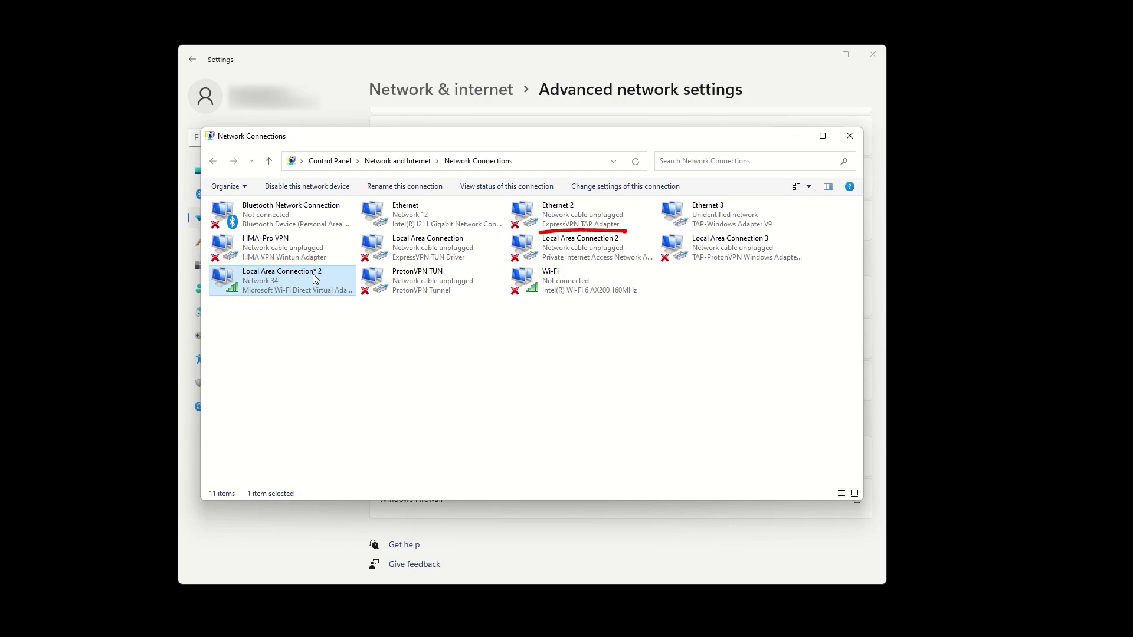
pyautogui.click(587, 215)
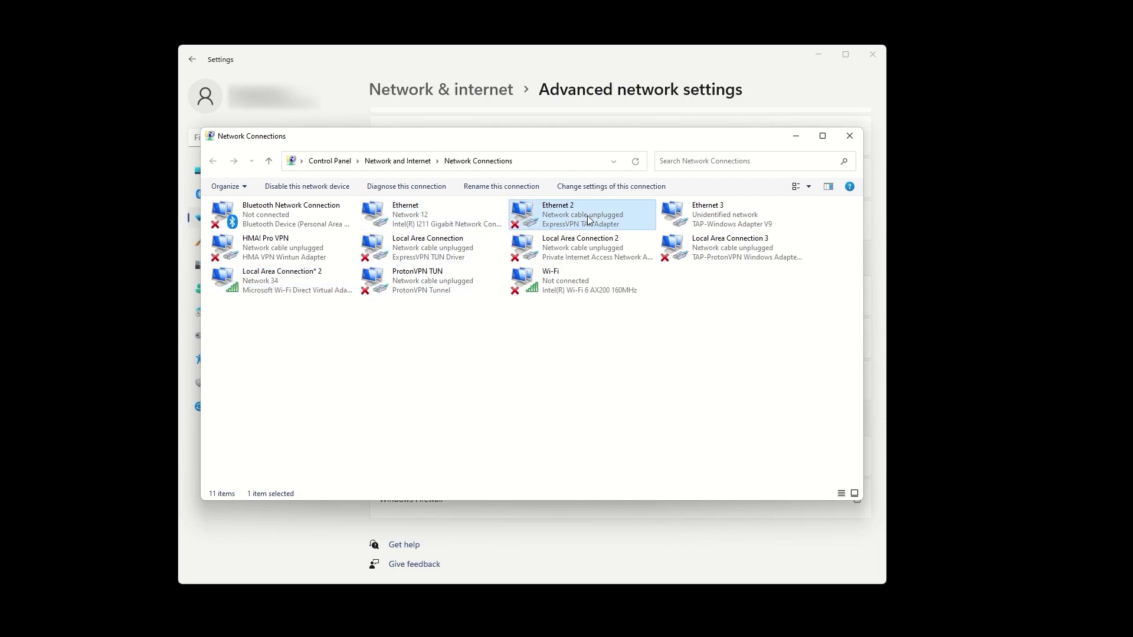
pyautogui.rightClick(592, 216)
pyautogui.click(623, 328)
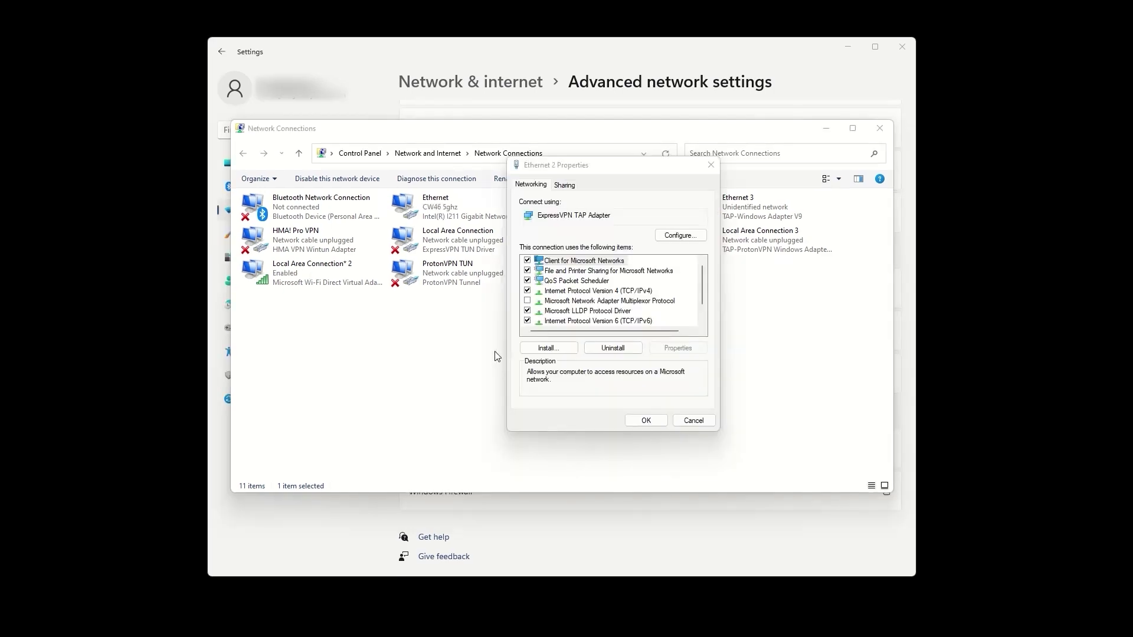
pyautogui.click(564, 185)
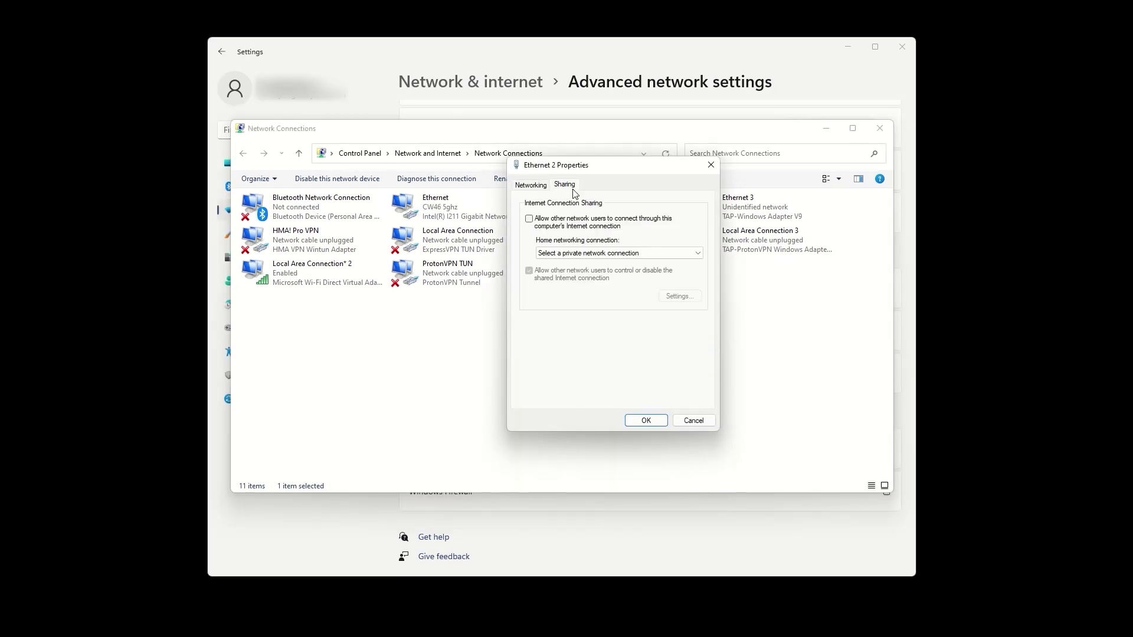
pyautogui.click(529, 219)
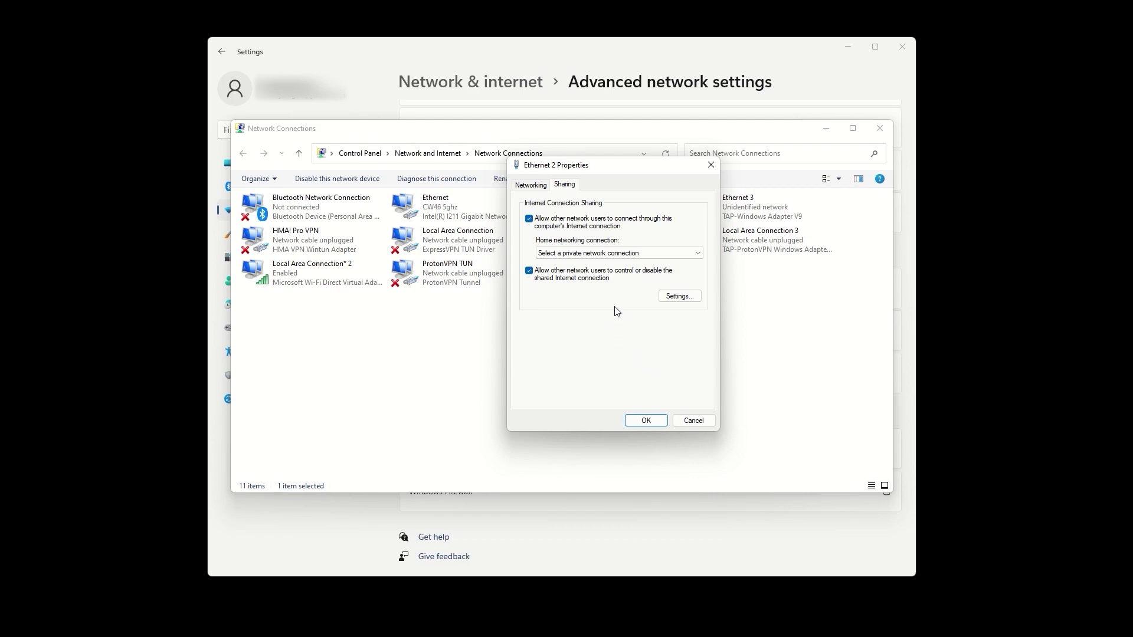
pyautogui.click(627, 252)
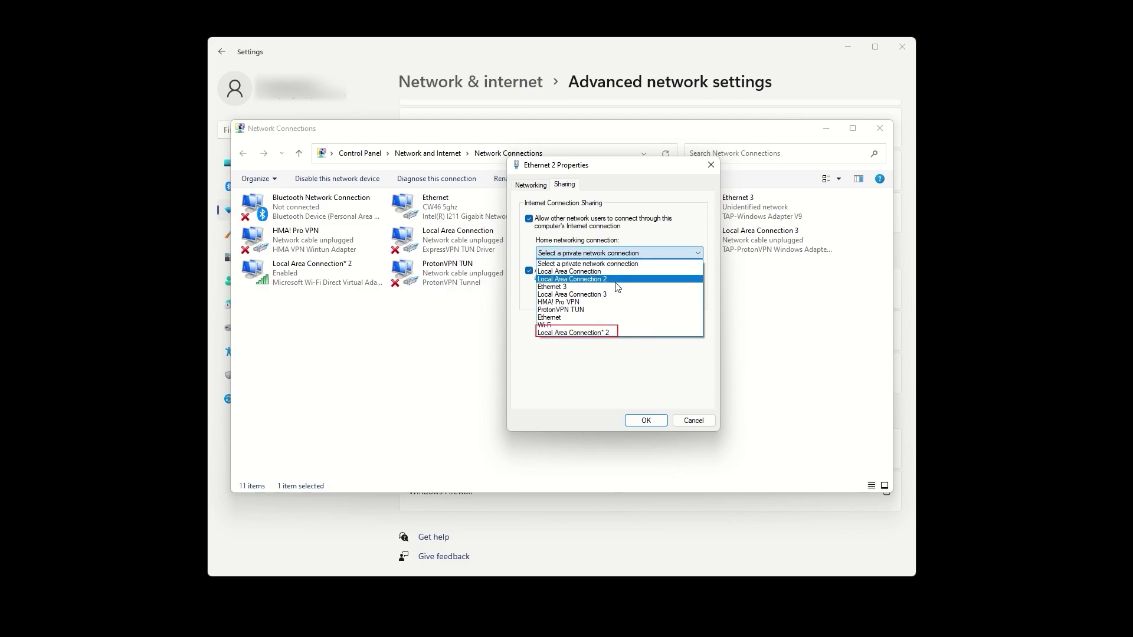
pyautogui.click(606, 333)
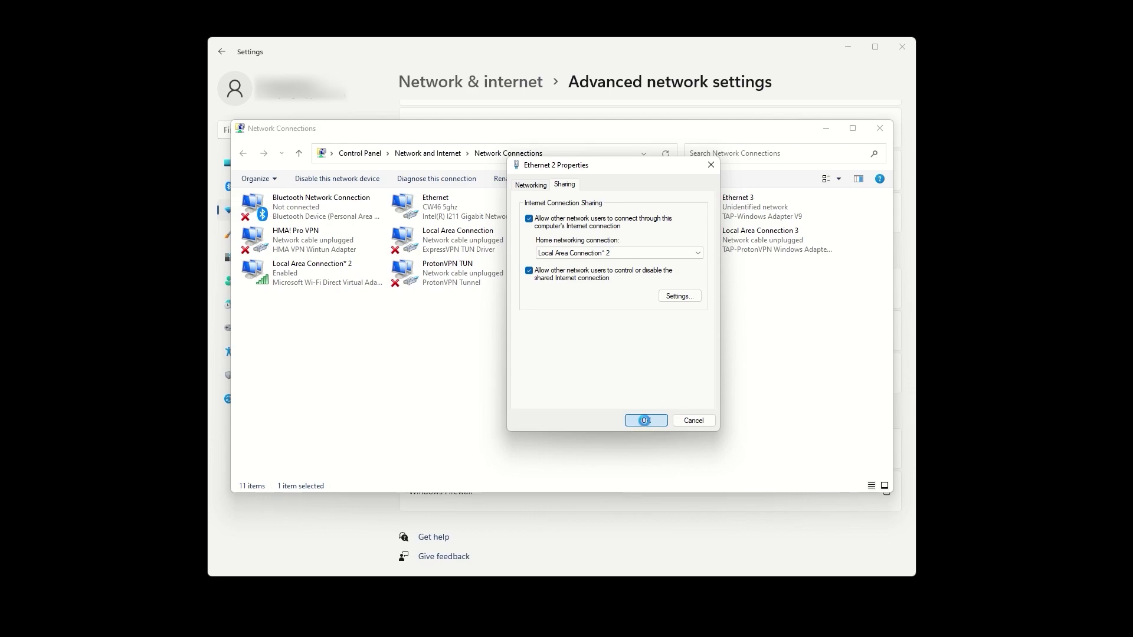
pyautogui.click(645, 420)
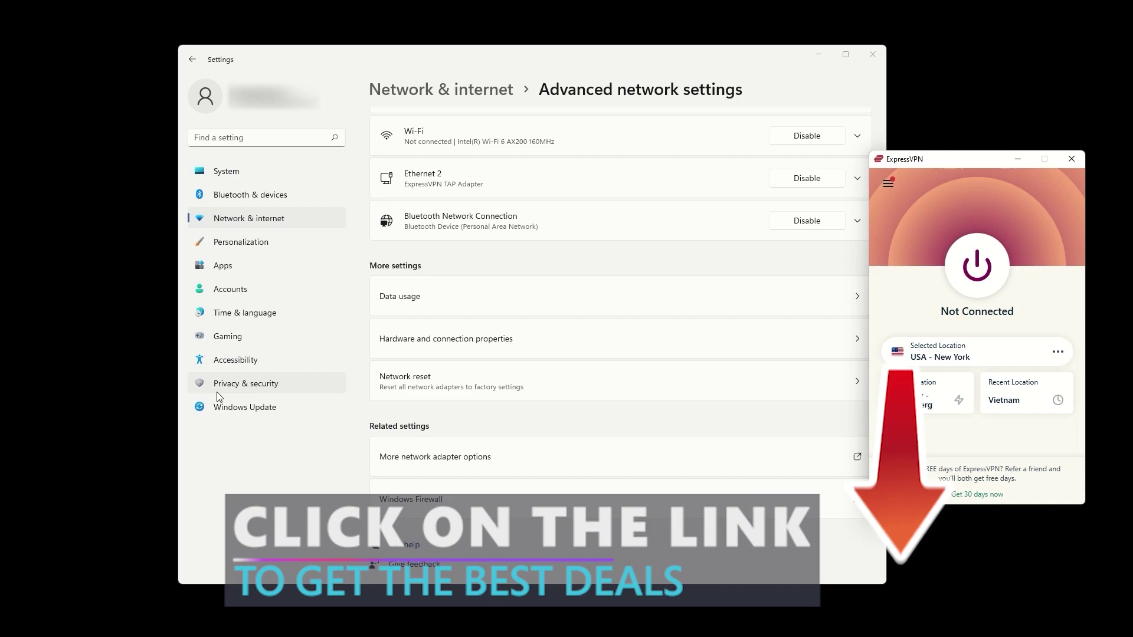
# Switch the ExpressVPN protocol to OpenVPN - UDP and connect to USA - New York.
pyautogui.click(888, 184)
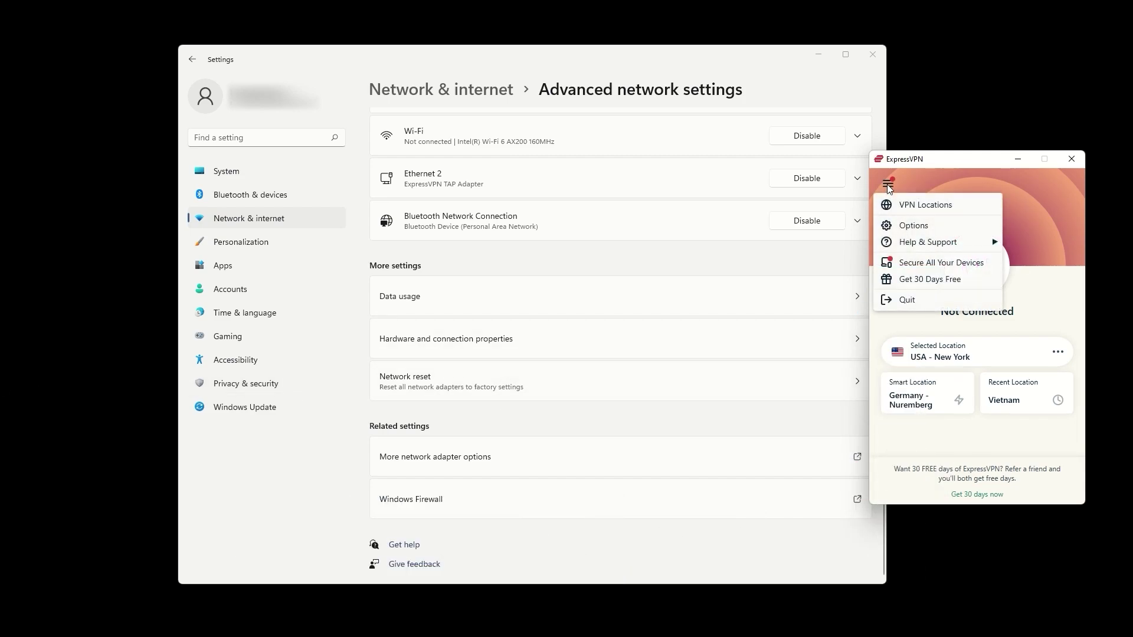
pyautogui.click(914, 224)
pyautogui.click(702, 199)
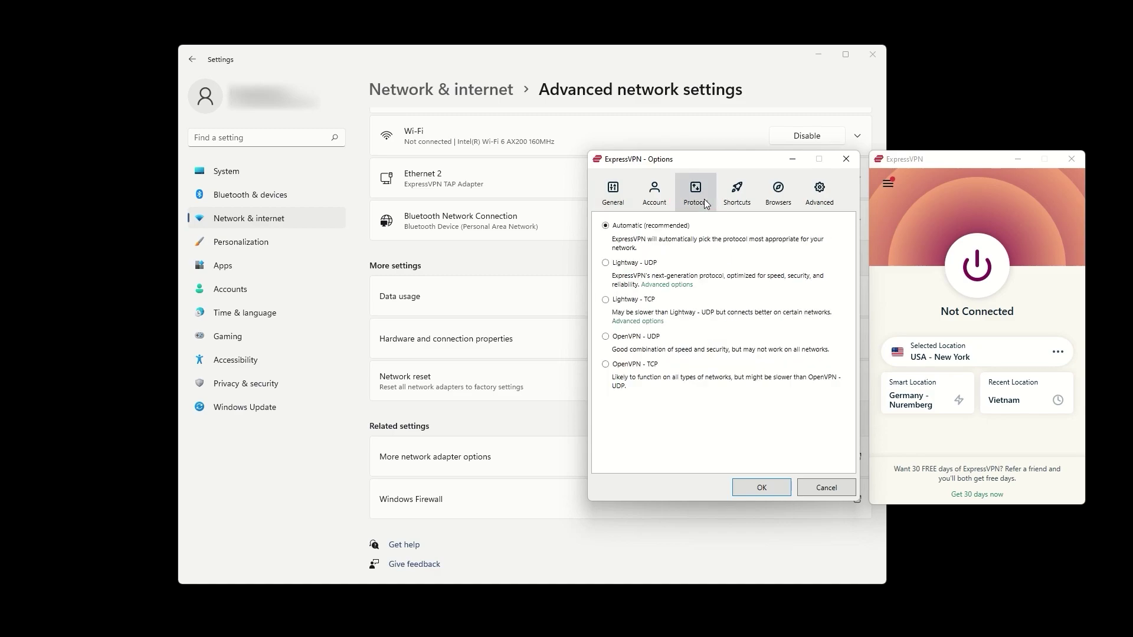
pyautogui.click(606, 337)
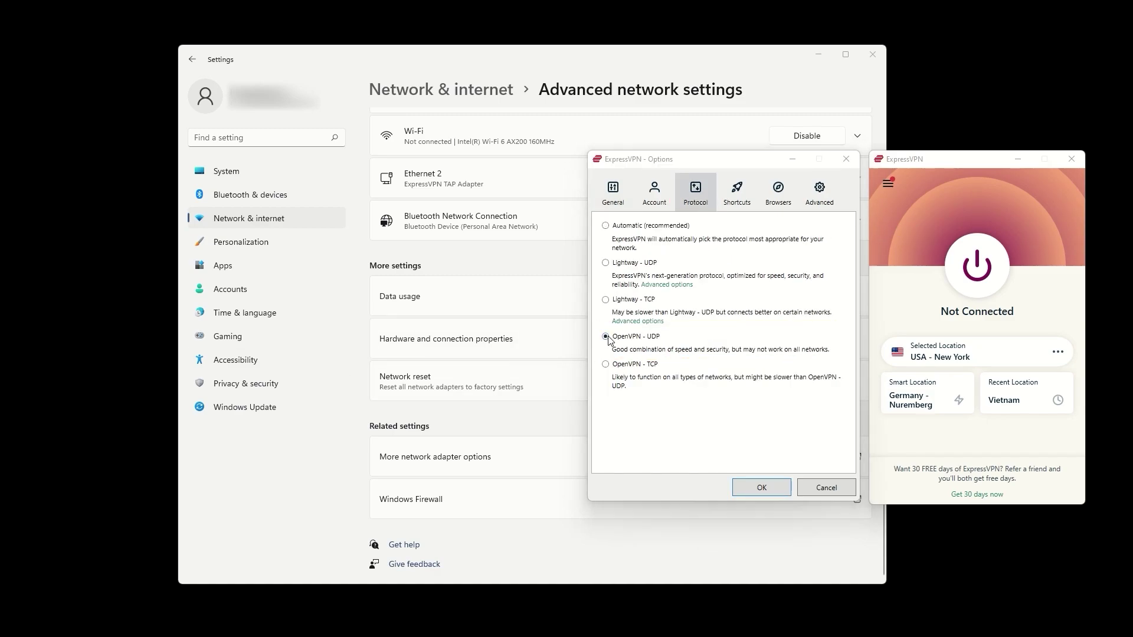
pyautogui.click(624, 343)
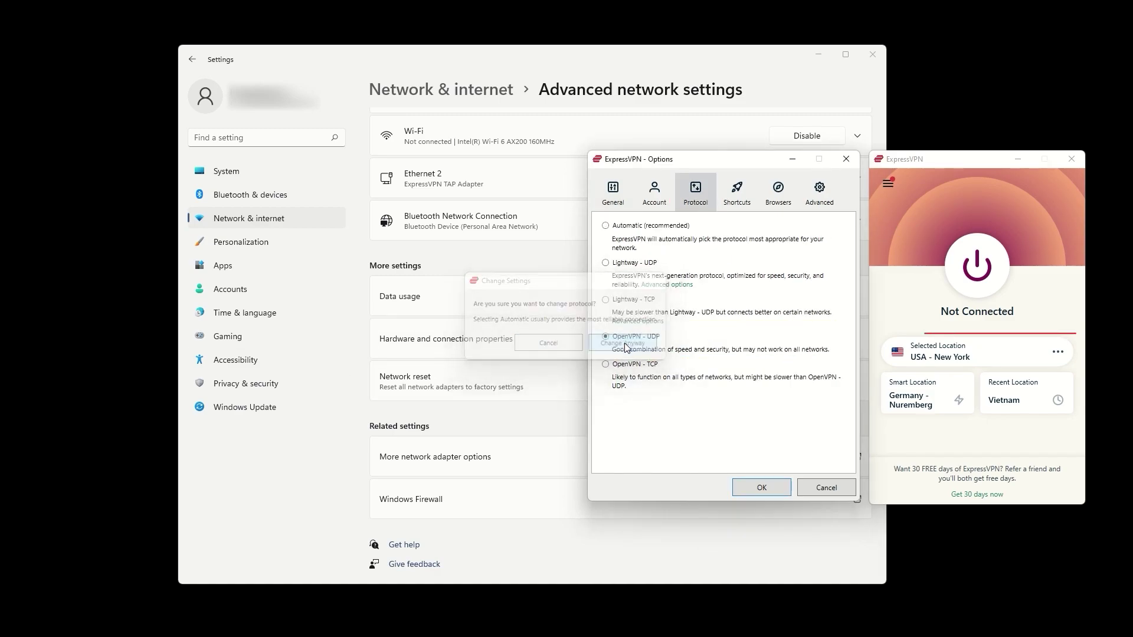
pyautogui.click(762, 487)
pyautogui.click(978, 267)
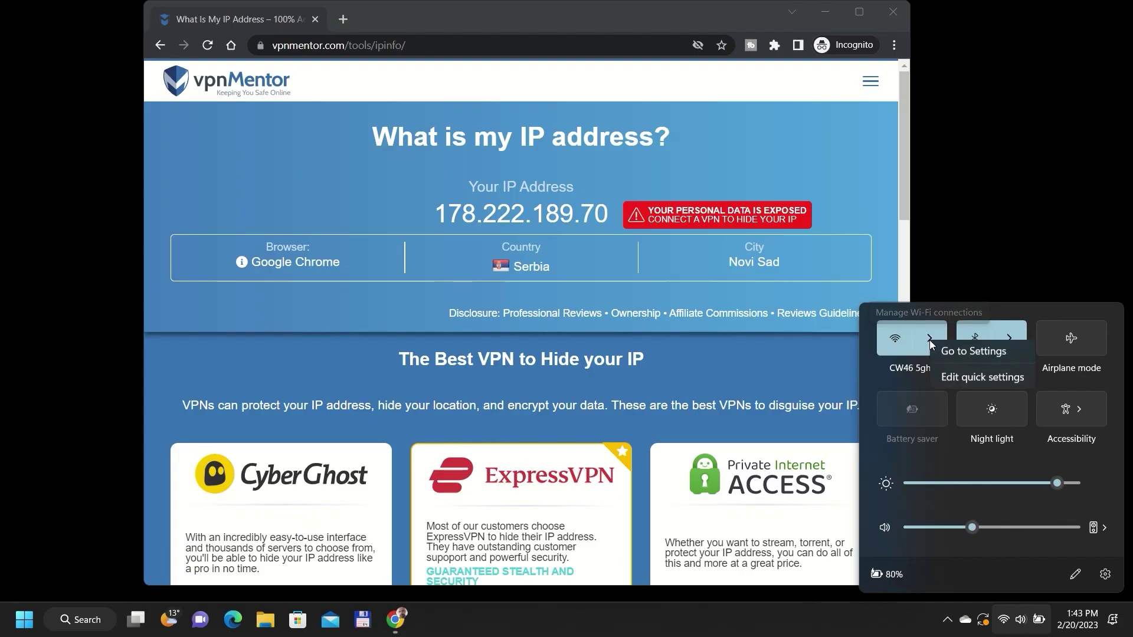
# Connect to the ExpressVPN Wi-Fi network from the Wi-Fi settings page.
pyautogui.click(942, 353)
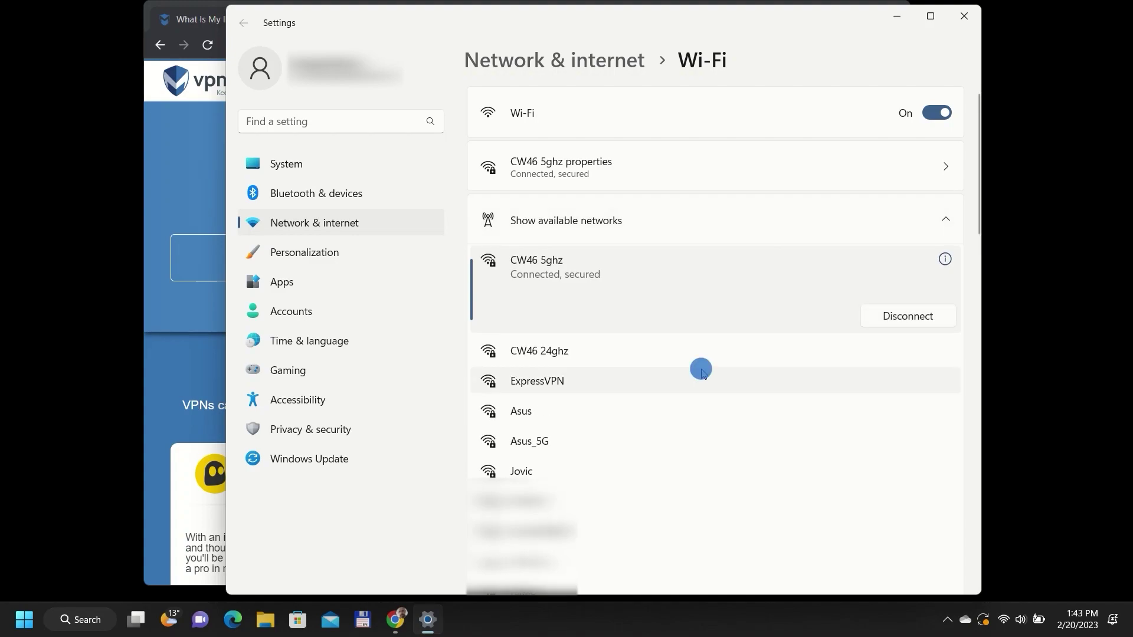
pyautogui.click(702, 372)
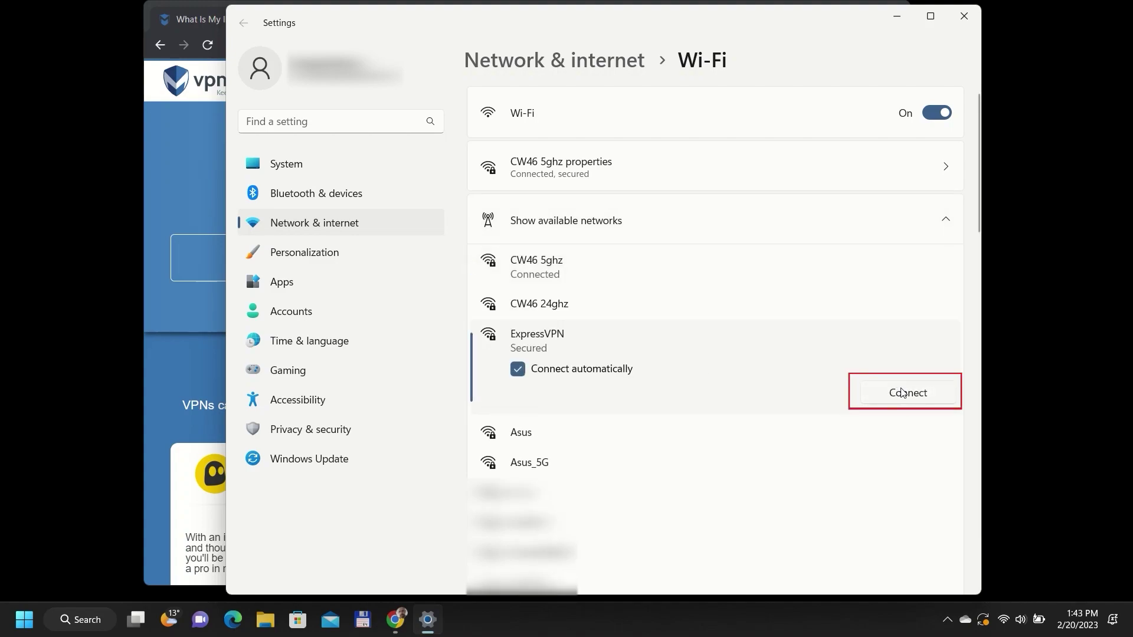
pyautogui.click(902, 393)
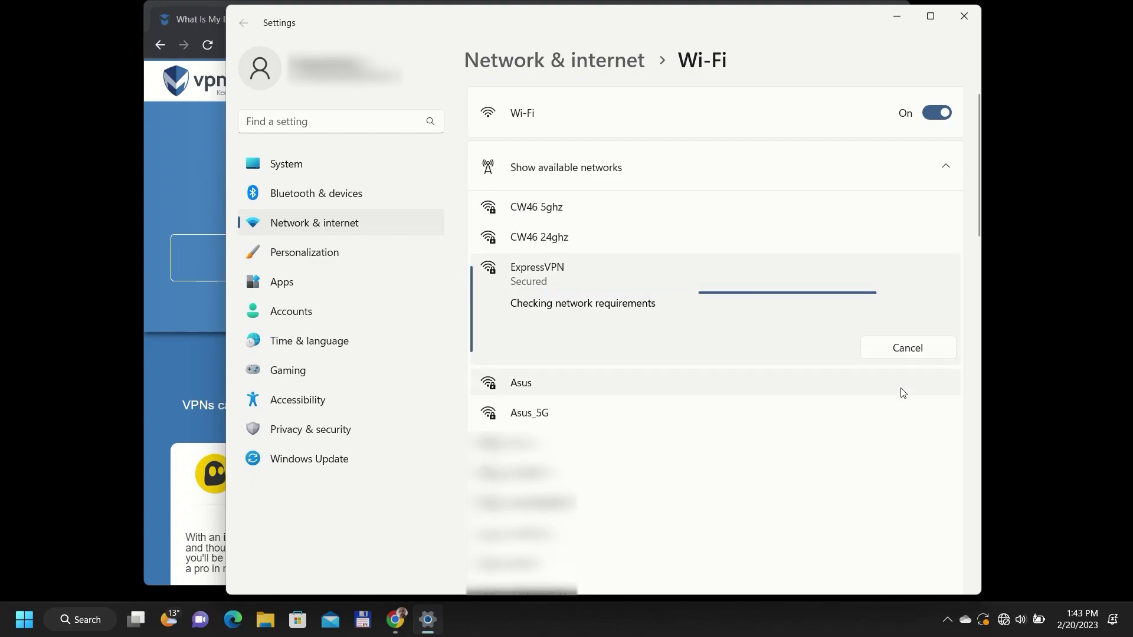
pyautogui.click(184, 194)
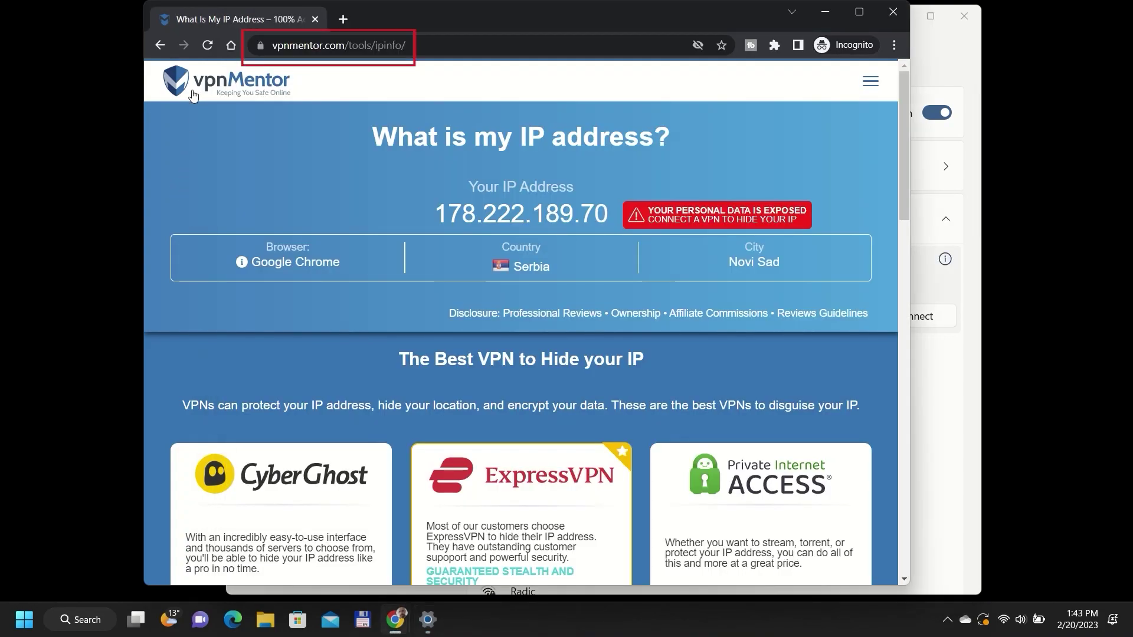
# Reload vpnmentor.com/tools/ipinfo to recheck the IP address and location.
pyautogui.click(208, 45)
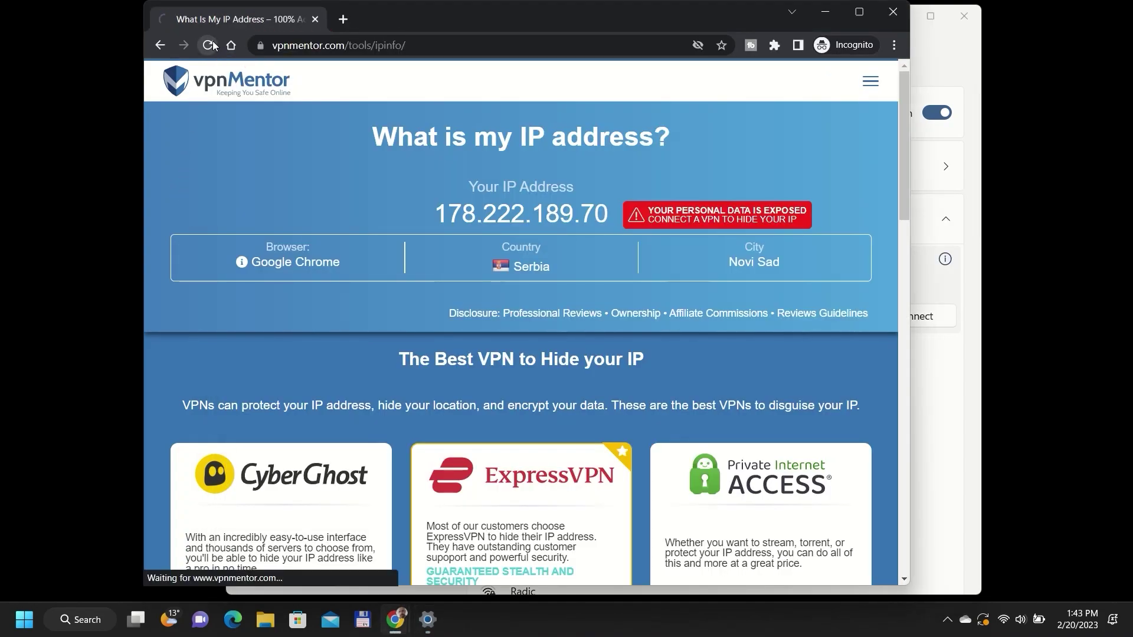